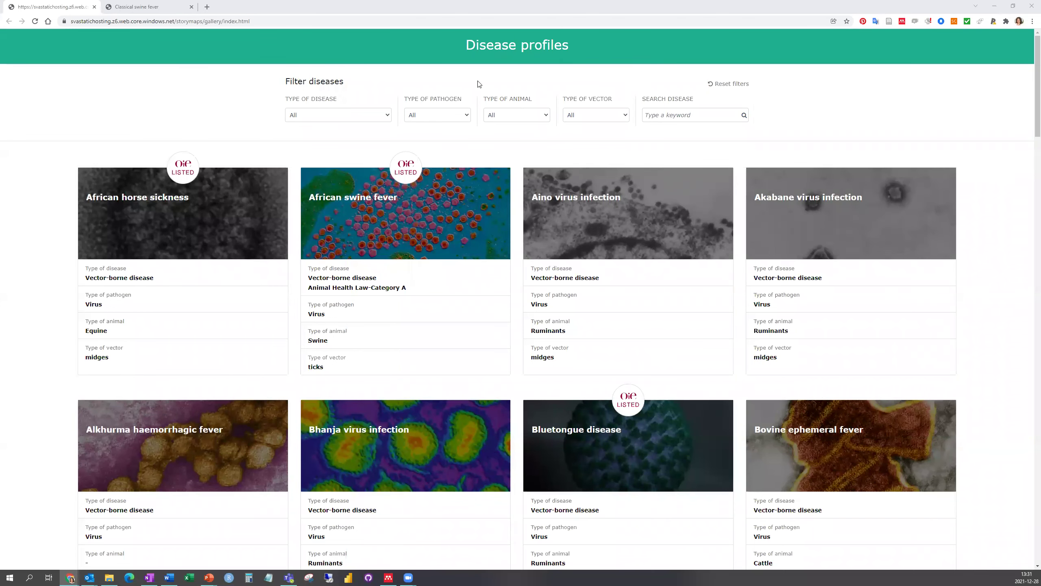
Filter the disease gallery by Type of disease to Animal Health Law-Category A.
{"action": "left_click", "coordinate": [350, 118]}
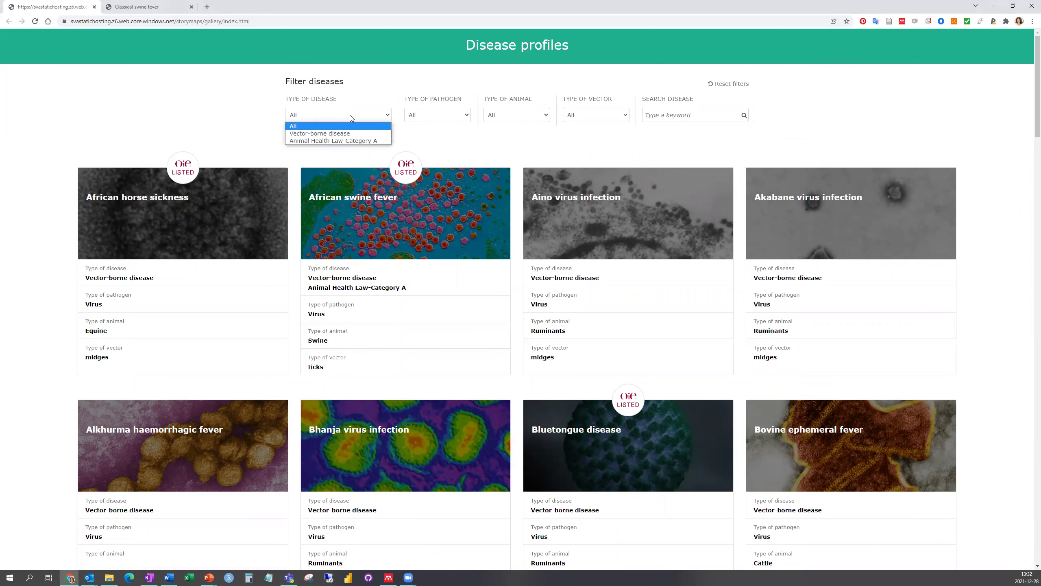
{"action": "left_click", "coordinate": [349, 144]}
{"action": "key", "text": "Down"}
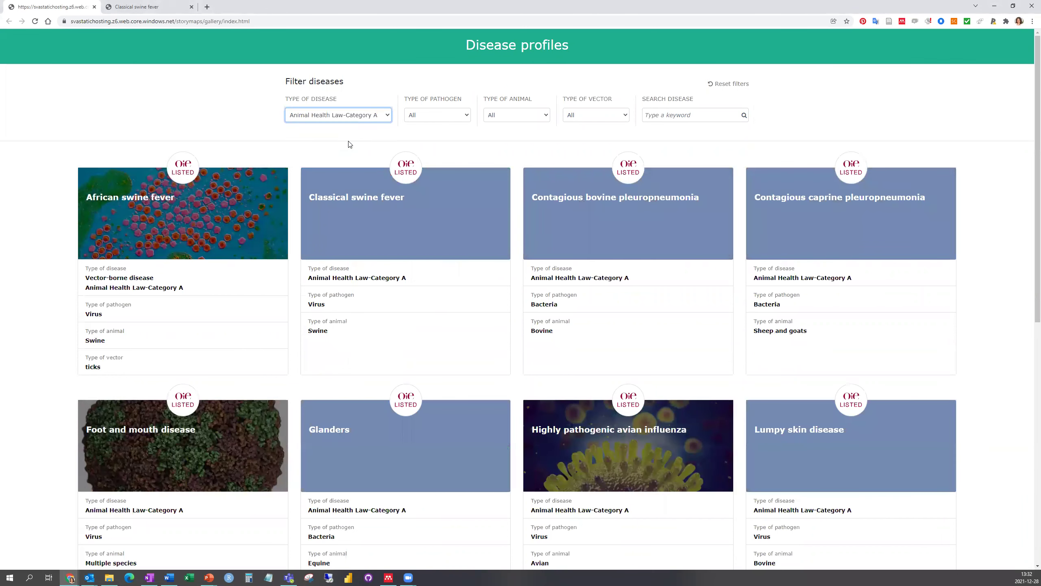
{"action": "scroll", "coordinate": [360, 162], "scroll_direction": "down", "scroll_amount": 1}
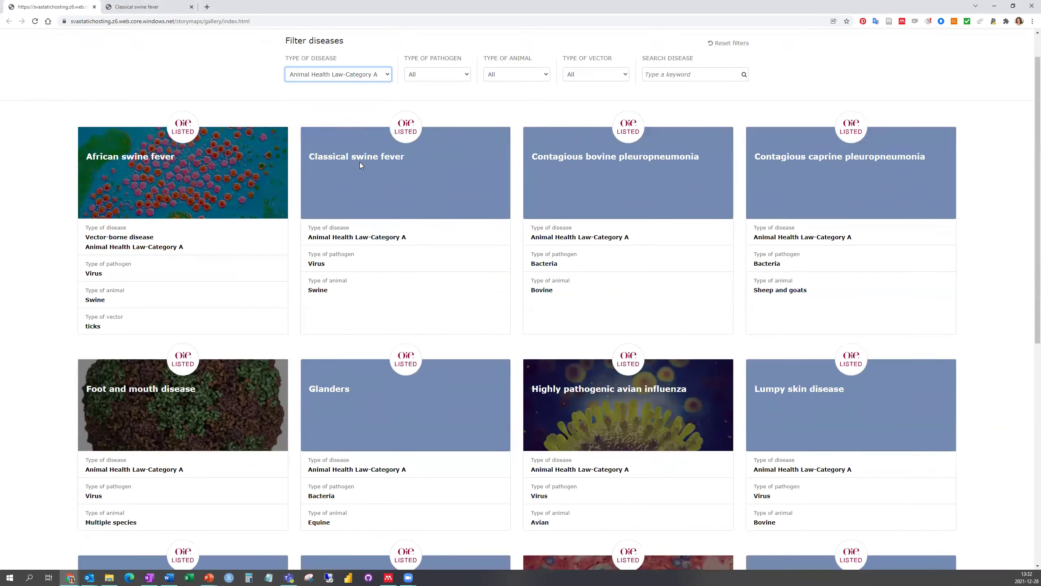
{"action": "scroll", "coordinate": [360, 163], "scroll_direction": "down", "scroll_amount": 1}
{"action": "scroll", "coordinate": [360, 162], "scroll_direction": "down", "scroll_amount": 1}
{"action": "scroll", "coordinate": [360, 162], "scroll_direction": "down", "scroll_amount": 3}
{"action": "scroll", "coordinate": [360, 162], "scroll_direction": "up", "scroll_amount": 6}
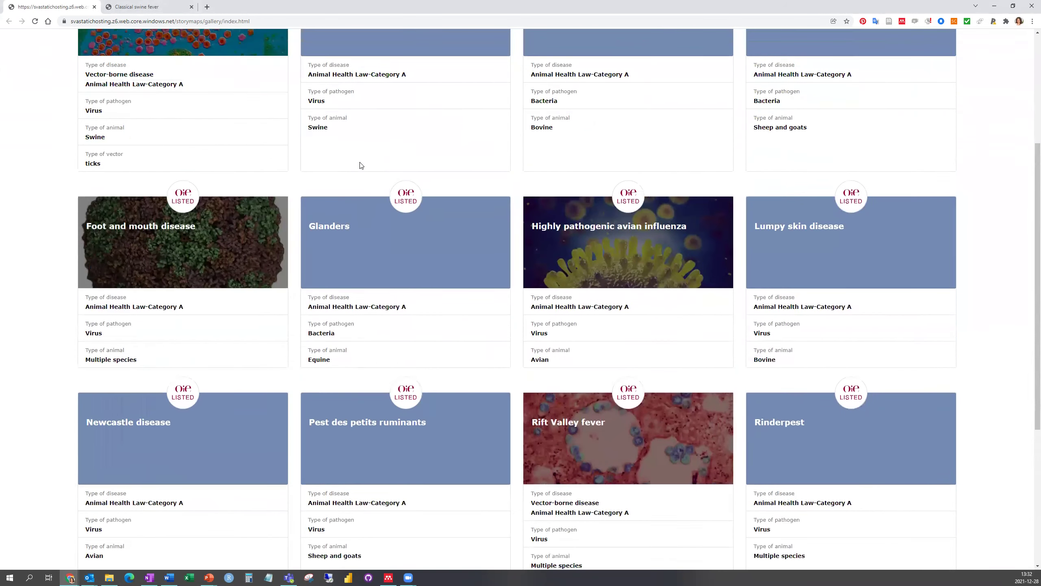
Reopen the Type of disease dropdown list.
{"action": "left_click", "coordinate": [357, 117]}
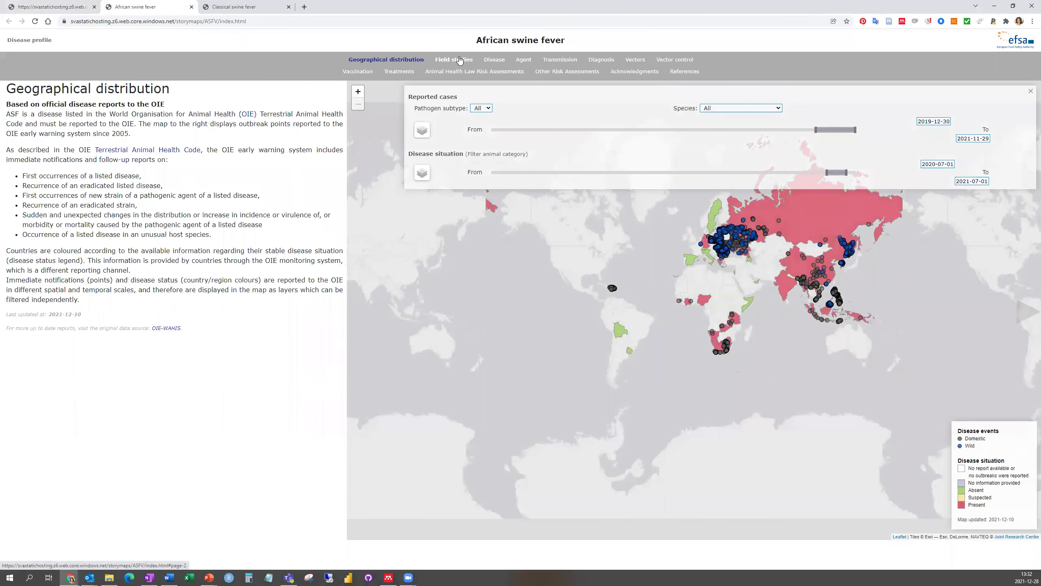
Go through African swine fever's Field studies, Disease, Agent, Transmission and Diagnosis sections.
{"action": "left_click", "coordinate": [460, 62]}
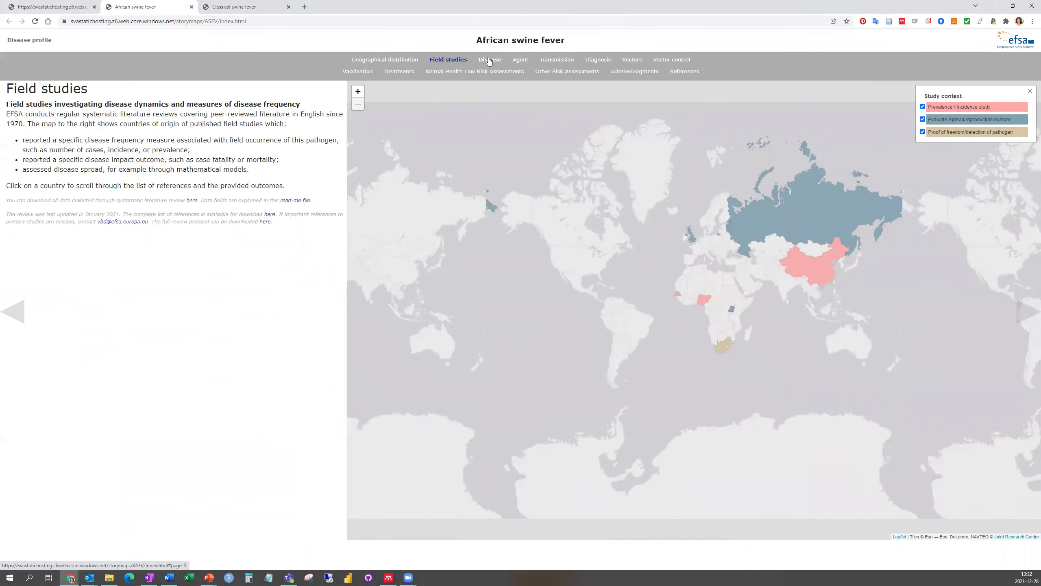
{"action": "left_click", "coordinate": [490, 62]}
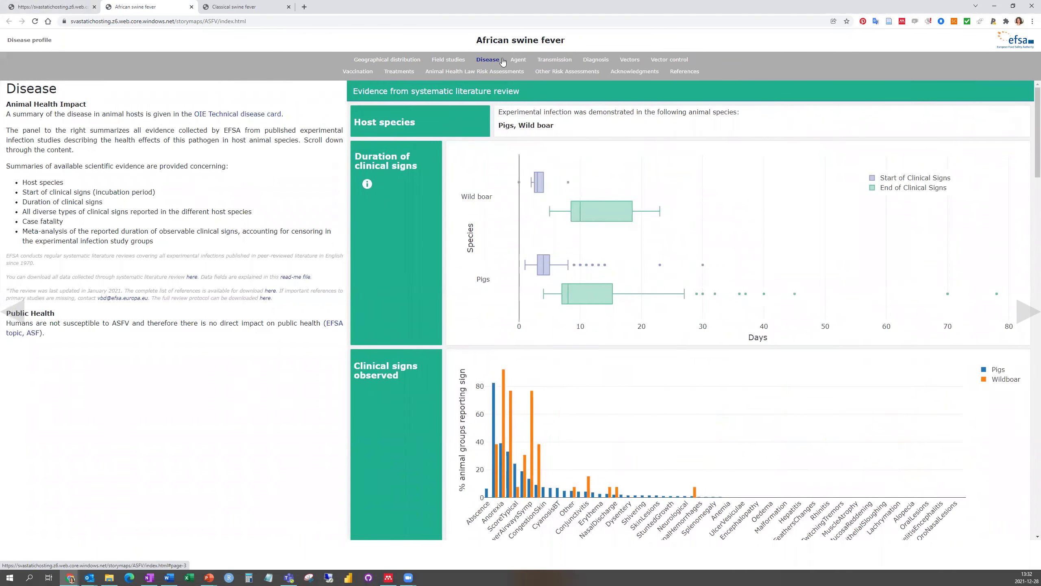
{"action": "left_click", "coordinate": [519, 62]}
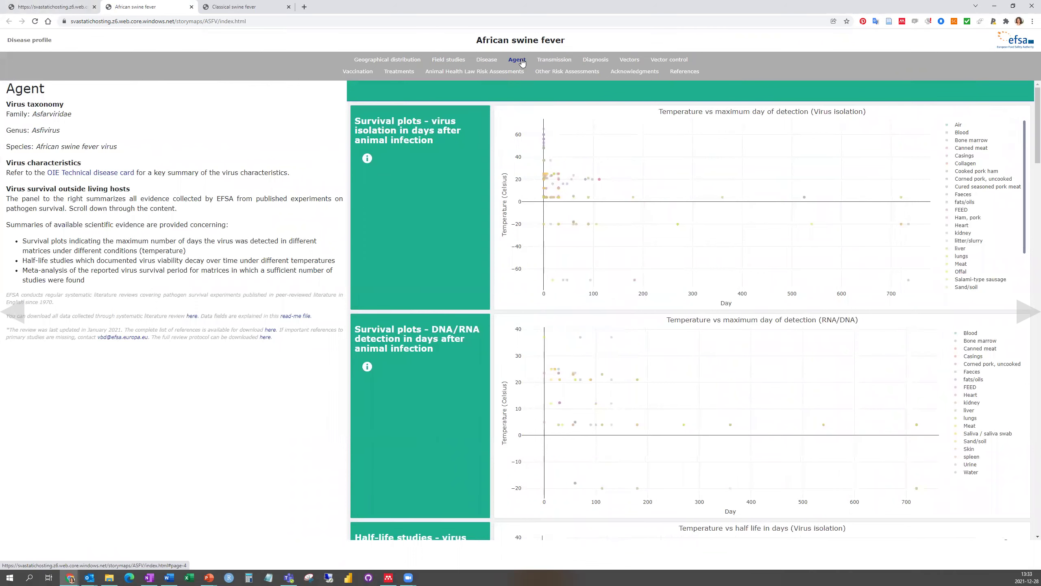
{"action": "left_click", "coordinate": [548, 61]}
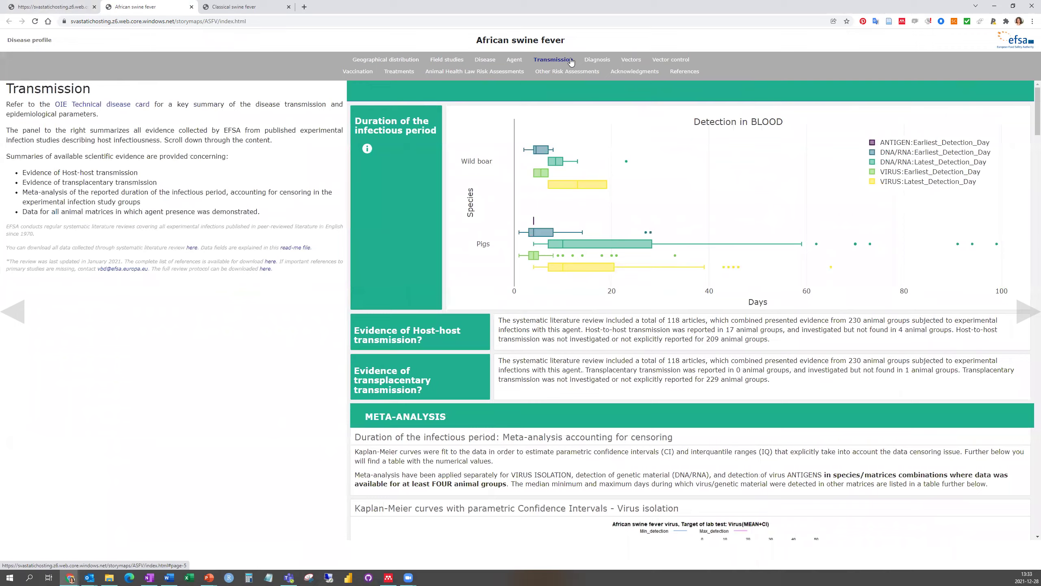
{"action": "left_click", "coordinate": [593, 61]}
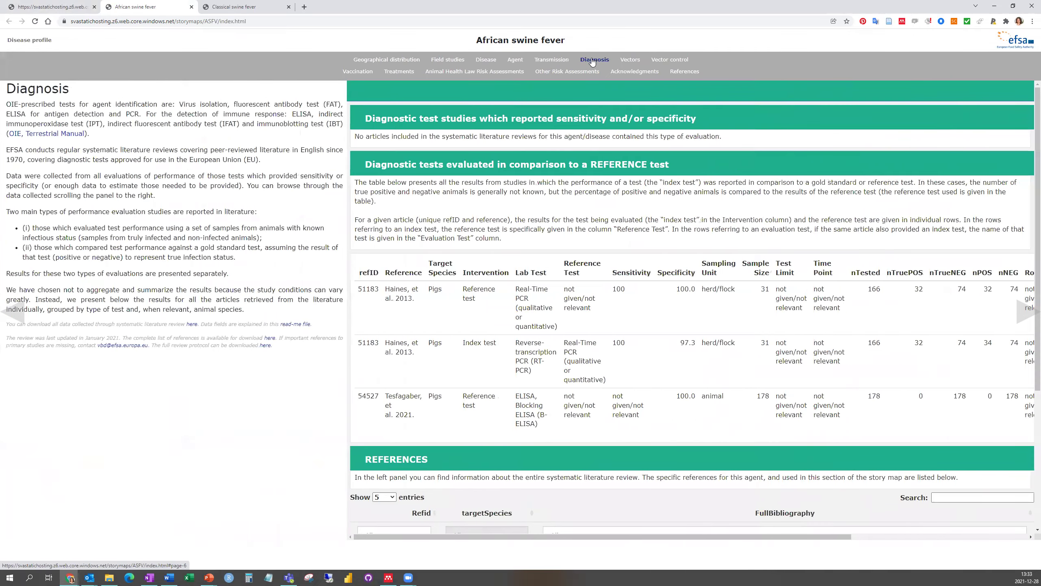
Go through African swine fever's Vaccination and Treatments sections, ending on Vector control.
{"action": "left_click", "coordinate": [366, 73]}
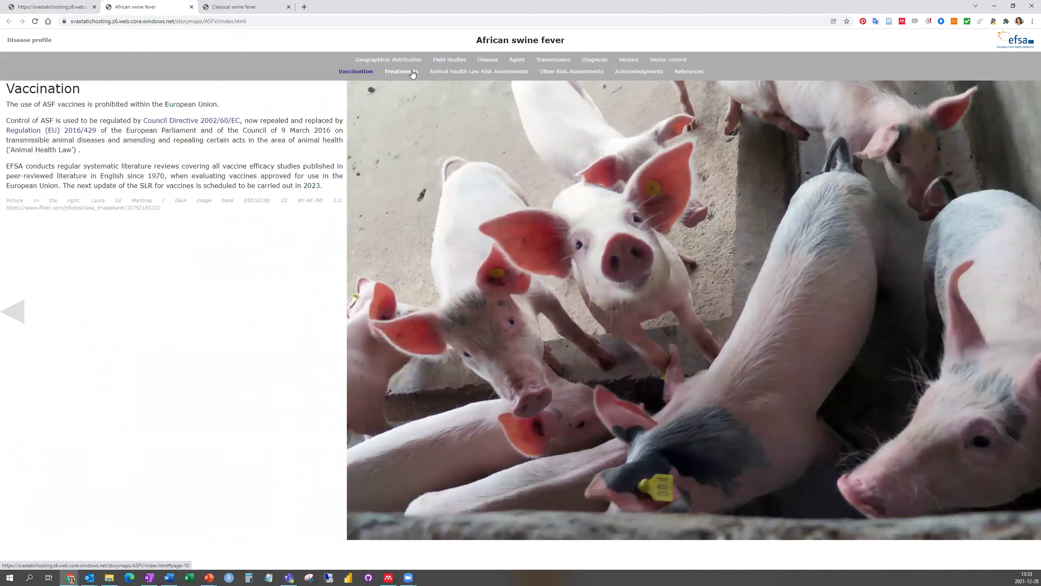
{"action": "left_click", "coordinate": [412, 73]}
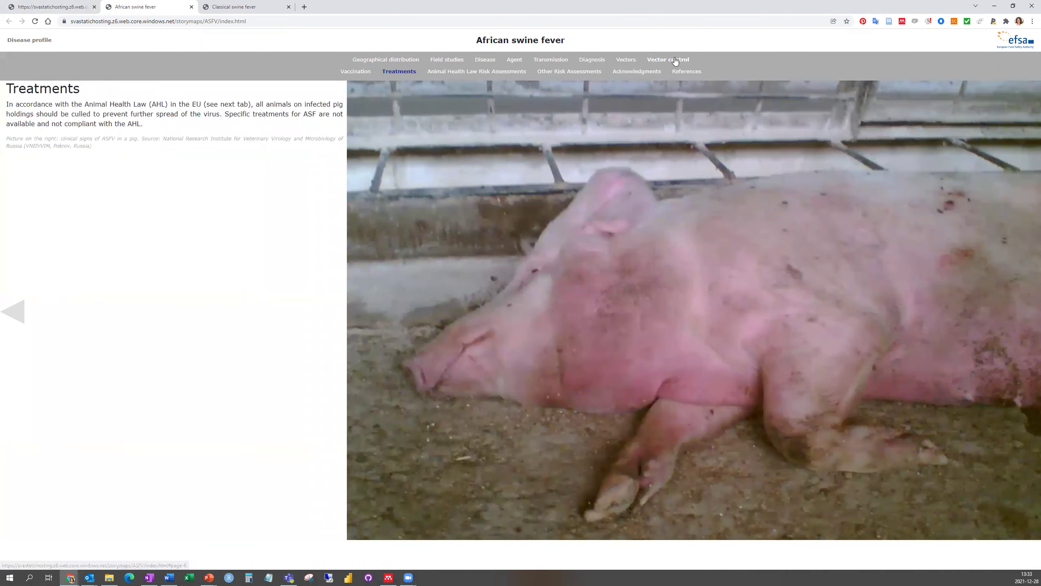
{"action": "left_click", "coordinate": [675, 60]}
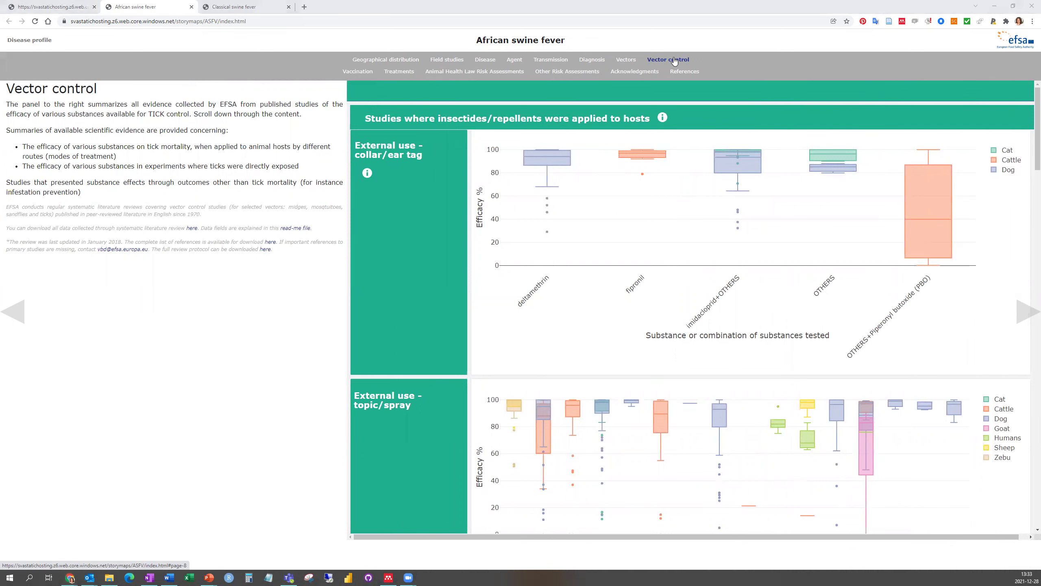
Switch to the Rift Valley fever window and show Animal Health Law Risk Assessments.
{"action": "key", "text": "alt+Tab"}
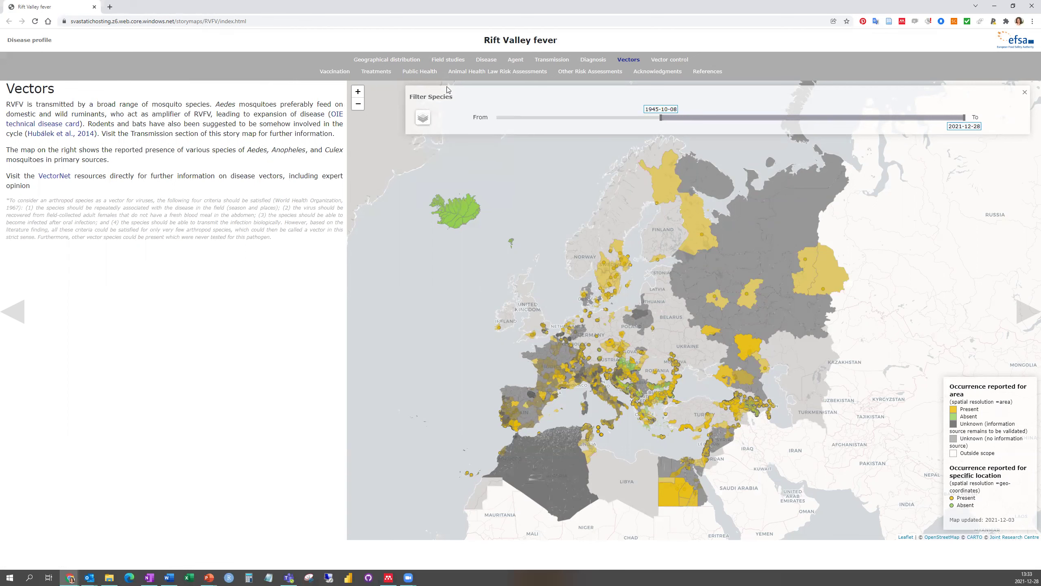
{"action": "left_click", "coordinate": [459, 73]}
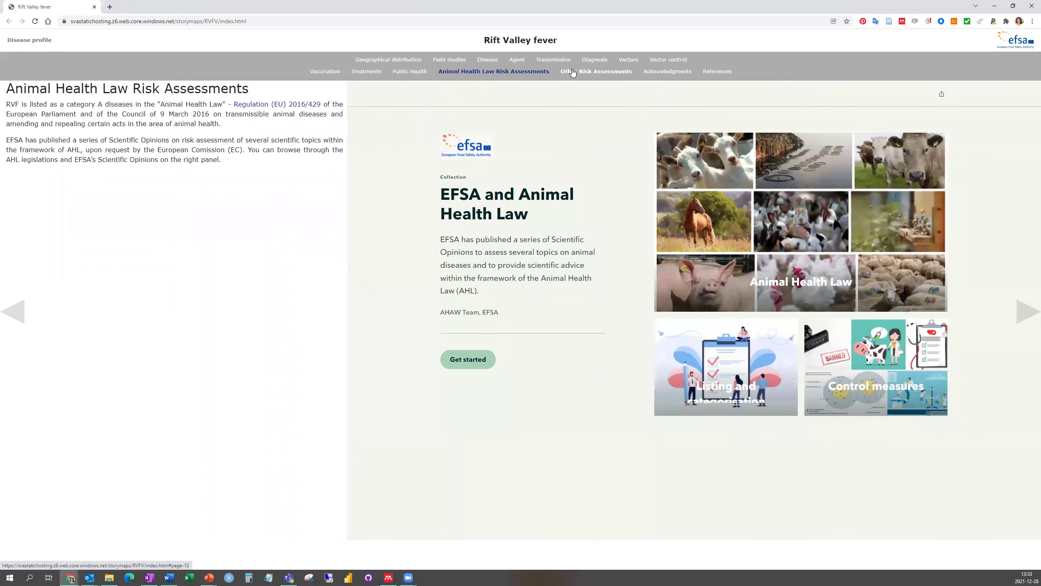
Show Rift Valley fever's Other Risk Assessments section with its EFSA Journal links.
{"action": "left_click", "coordinate": [573, 73]}
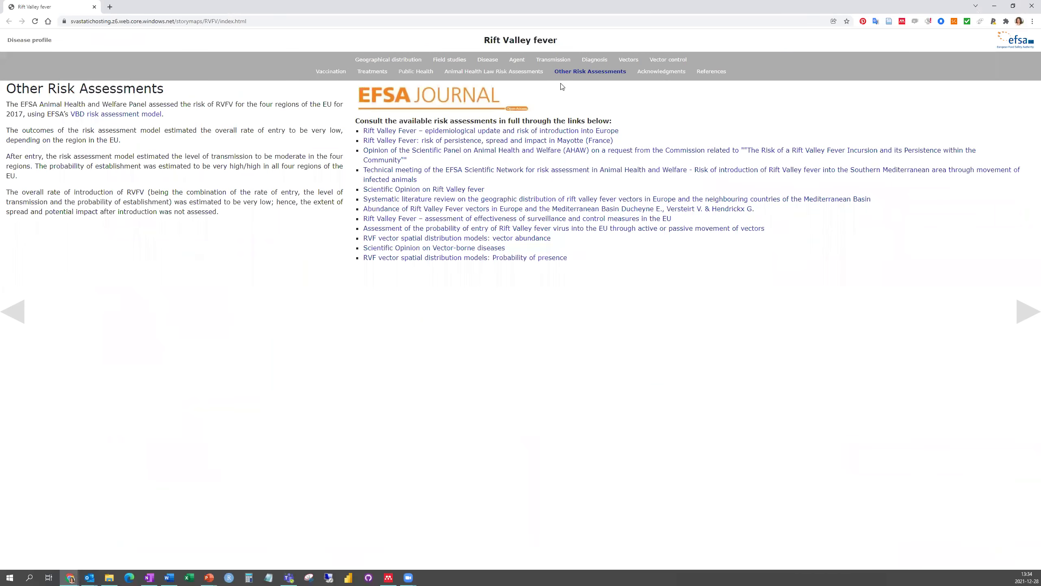
Show Rift Valley fever's References section with the literature-review datasets and reference list.
{"action": "left_click", "coordinate": [709, 73]}
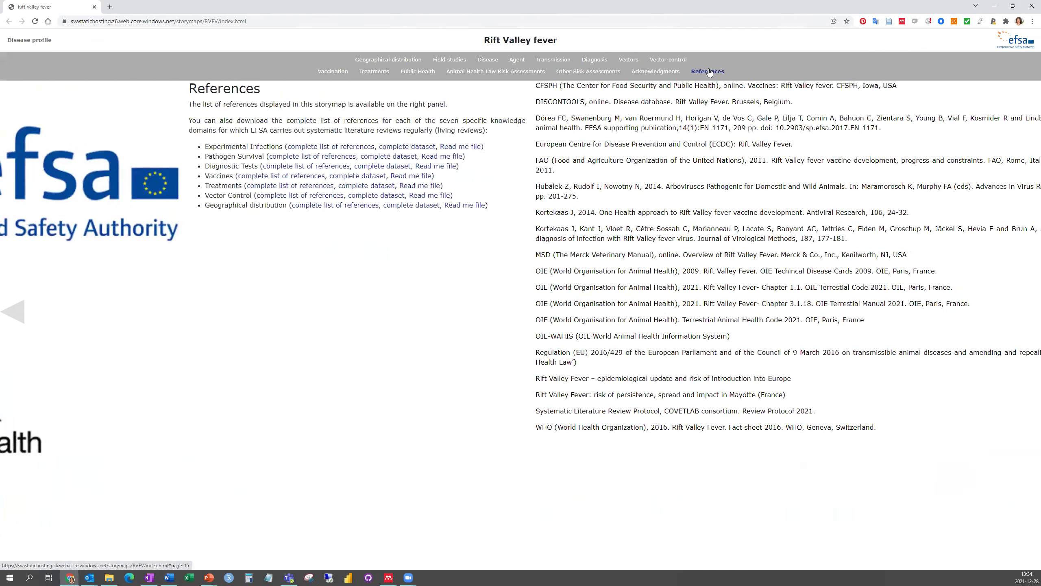